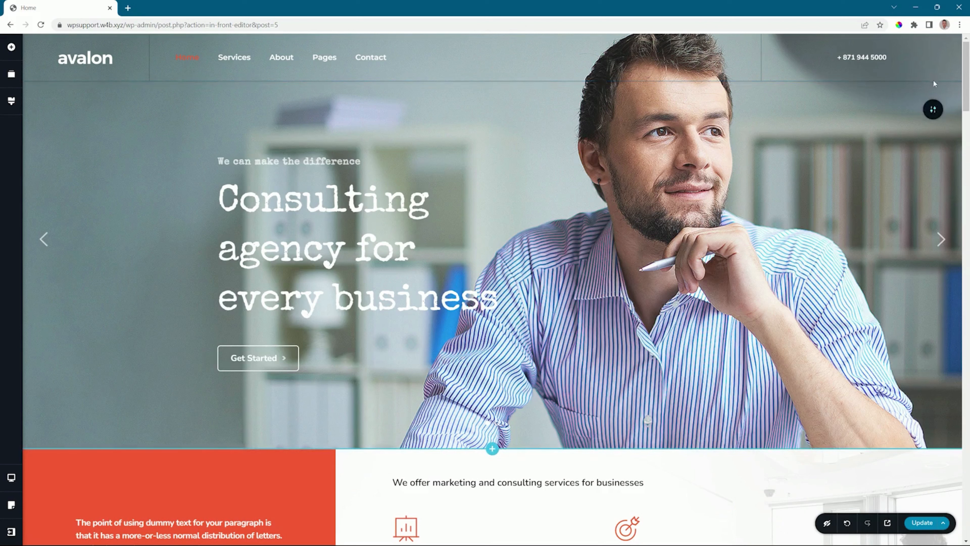
Compare the block options available for the header and for the hero section below it.
{"action": "left_click", "coordinate": [935, 64]}
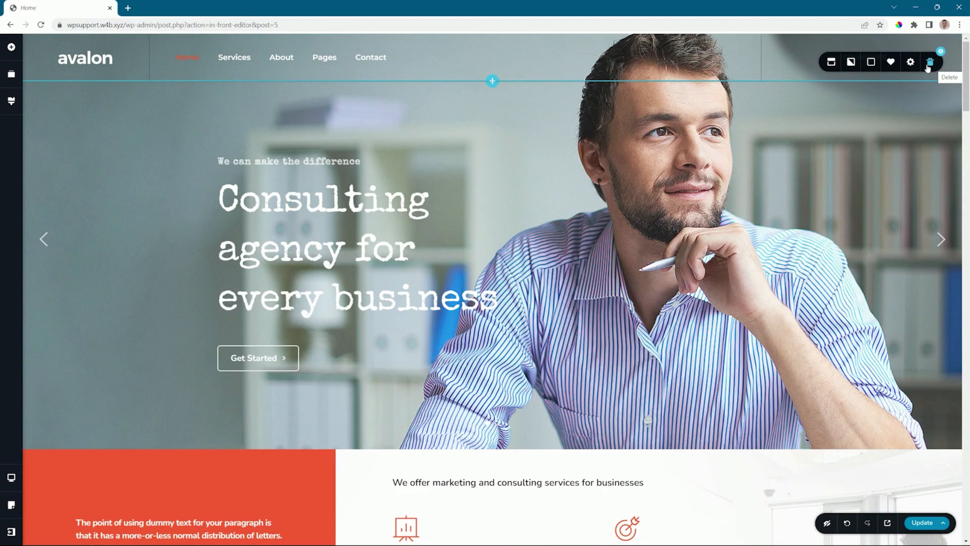
{"action": "left_click", "coordinate": [932, 111]}
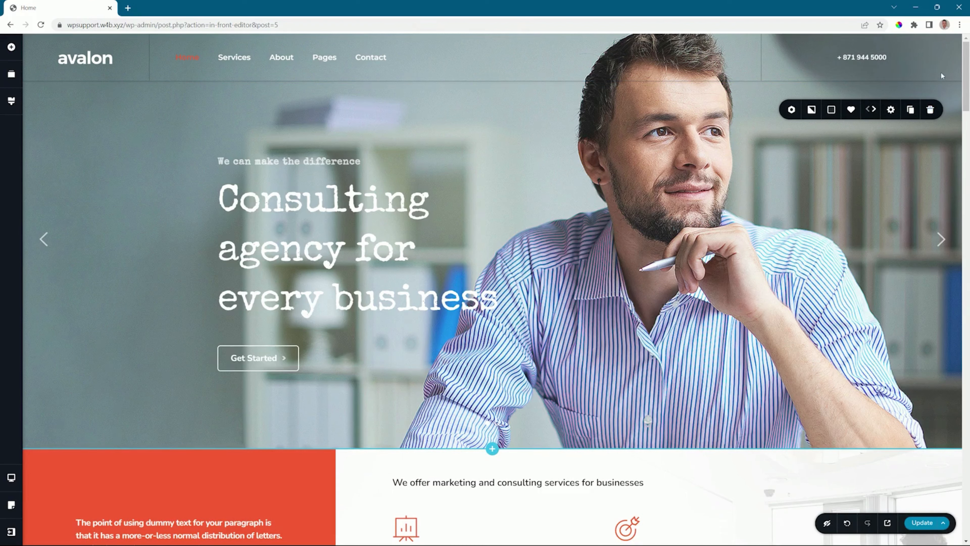
{"action": "left_click", "coordinate": [934, 63]}
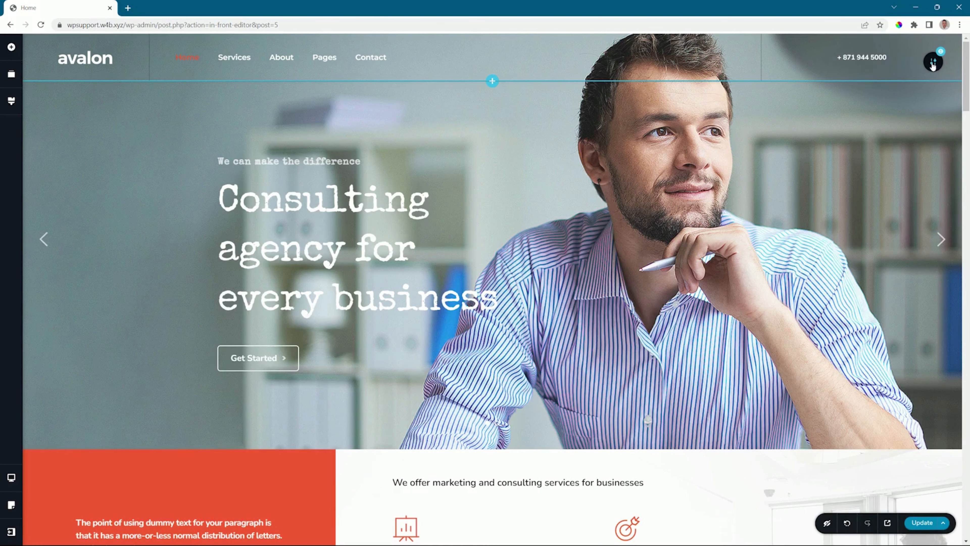
{"action": "mouse_move", "coordinate": [933, 65]}
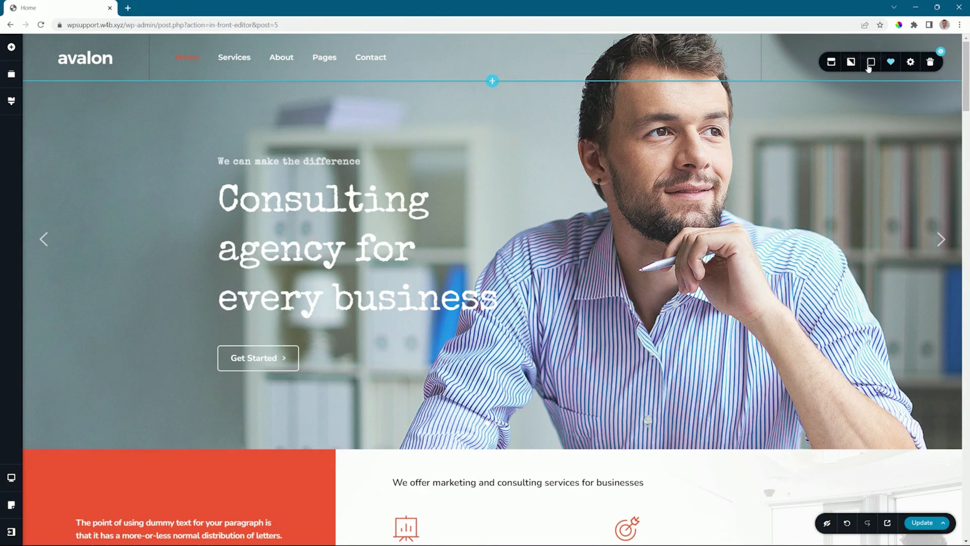
Review the header block's type choices, global setting and display conditions, leaving them as they are.
{"action": "left_click", "coordinate": [833, 65]}
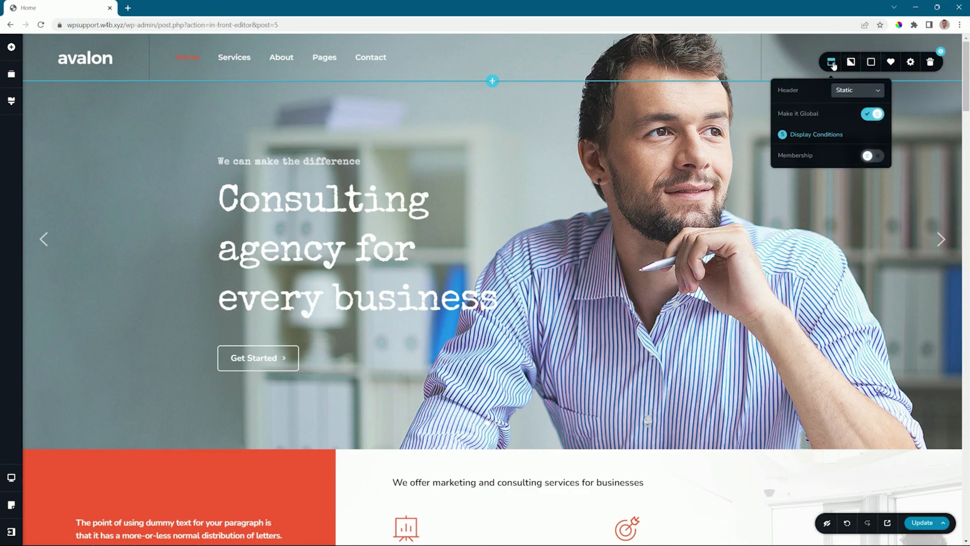
{"action": "left_click", "coordinate": [847, 97]}
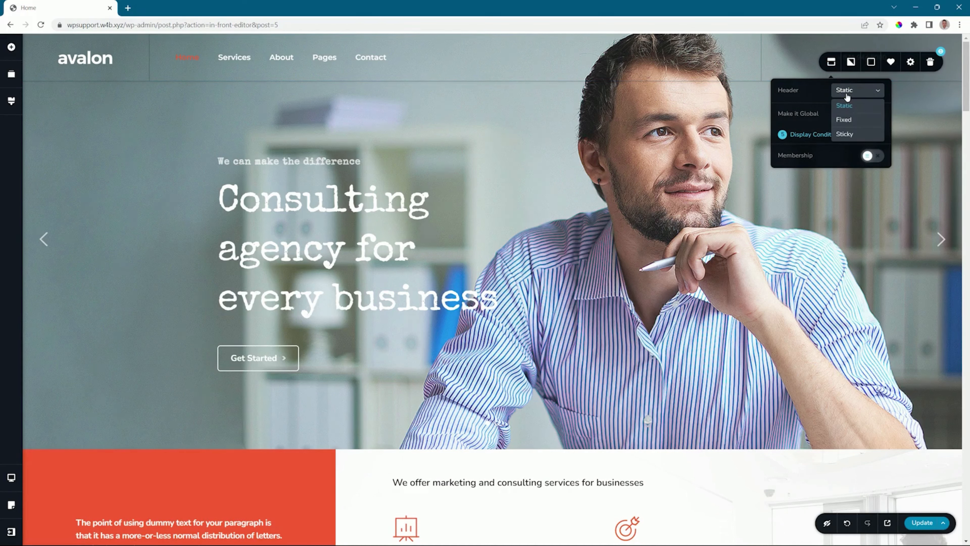
{"action": "left_click", "coordinate": [816, 93]}
{"action": "left_click", "coordinate": [870, 114]}
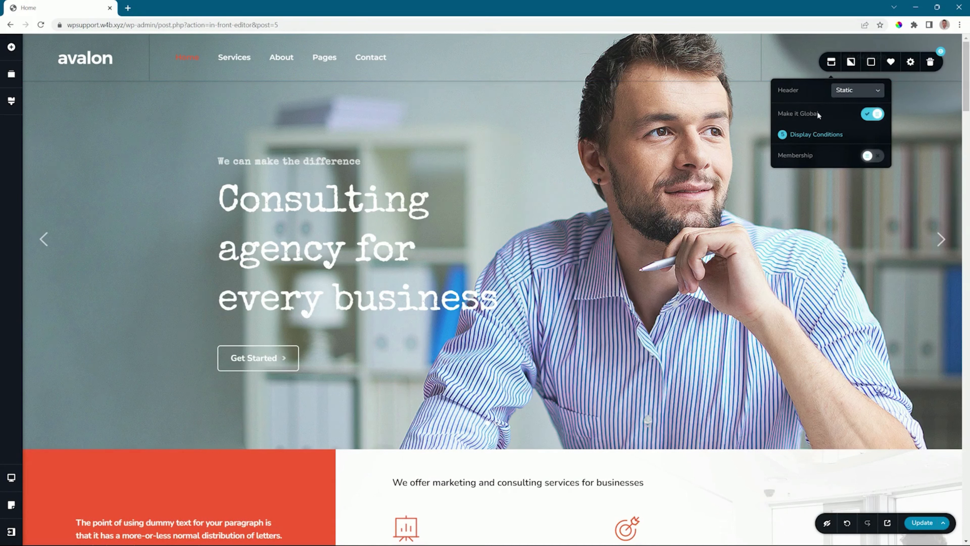
{"action": "left_click", "coordinate": [820, 135]}
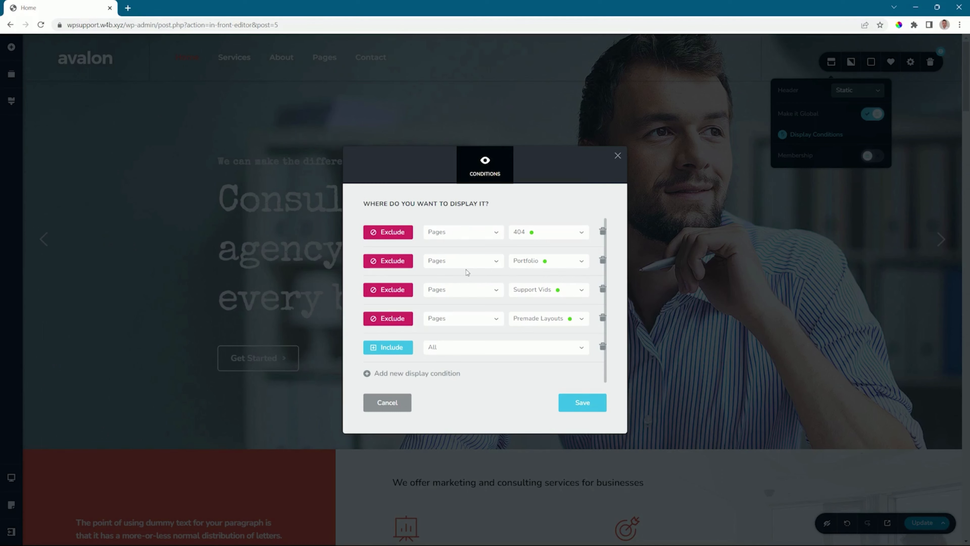
{"action": "left_click", "coordinate": [618, 156]}
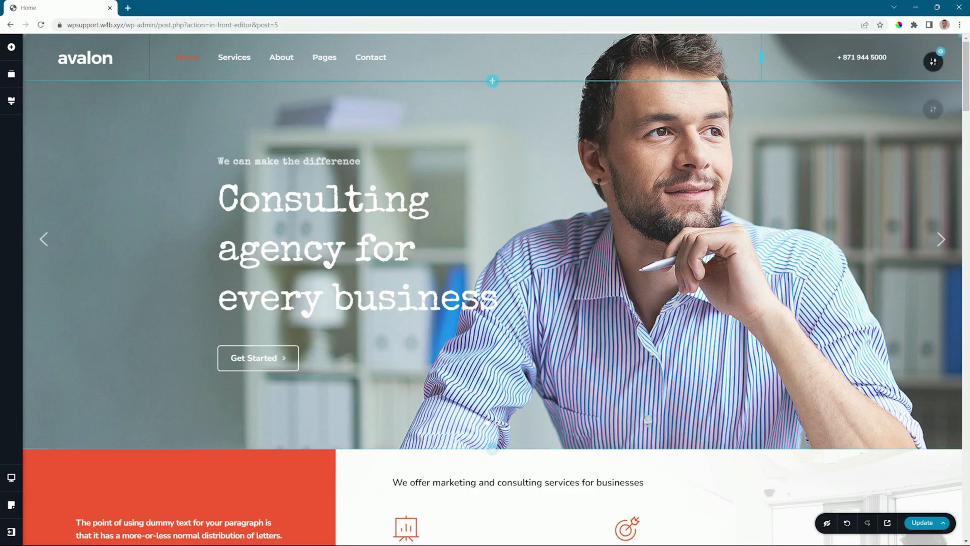
{"action": "left_click", "coordinate": [832, 62]}
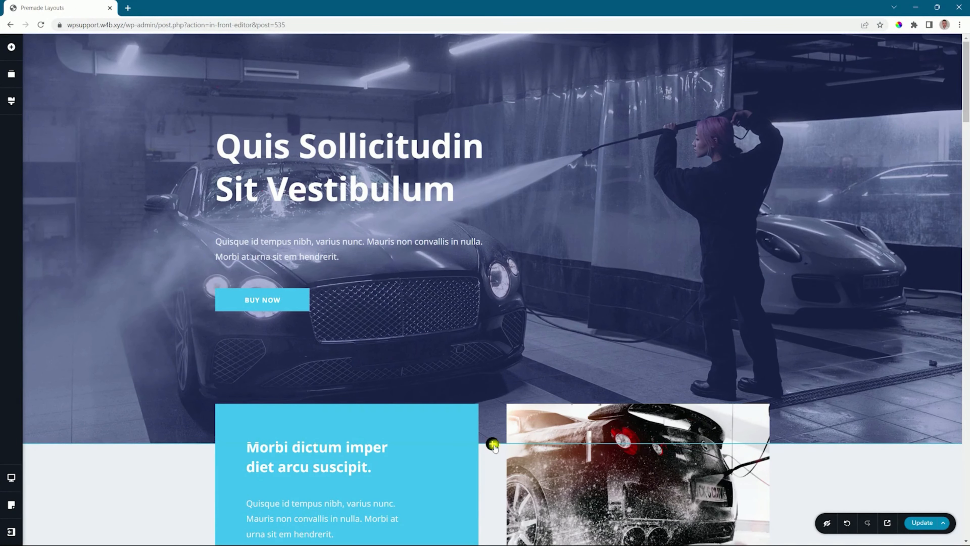
Insert the first light Kit #2 header block, with company logo and menu, below the hero section of the Premade Layouts page.
{"action": "left_click", "coordinate": [493, 443]}
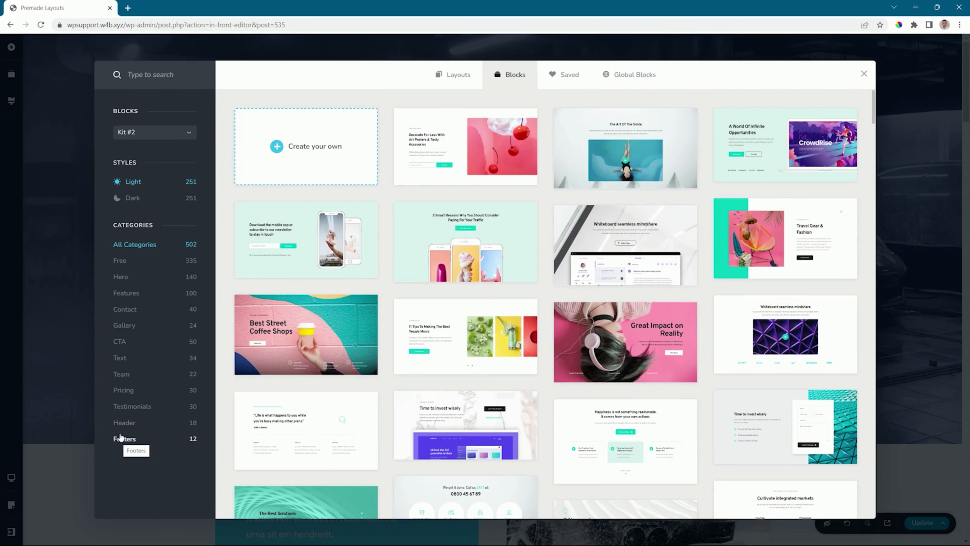
{"action": "left_click", "coordinate": [124, 425]}
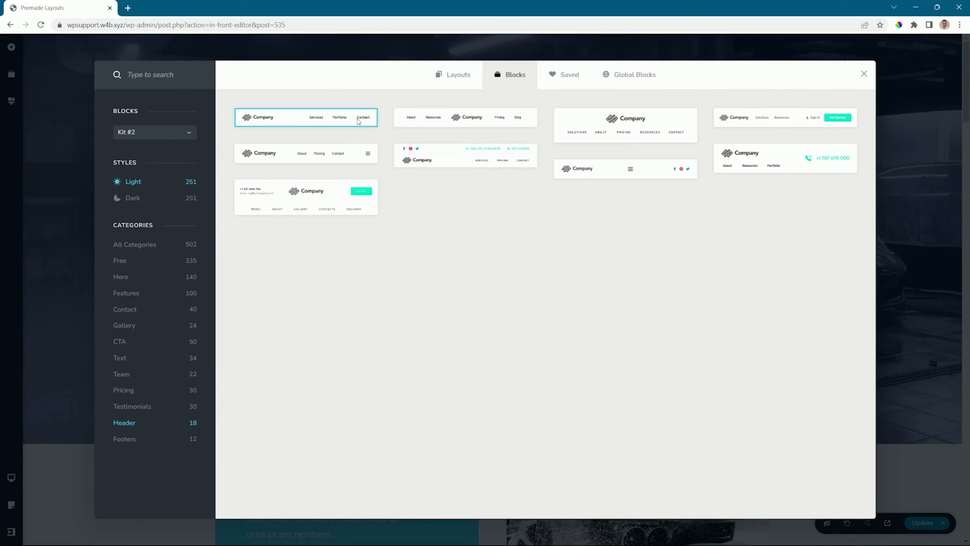
{"action": "left_click", "coordinate": [358, 122]}
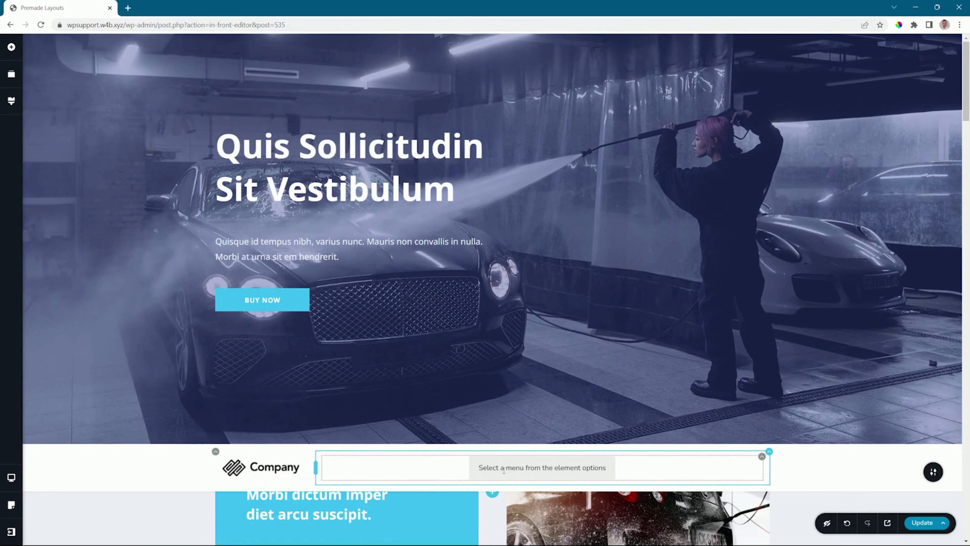
Reorder the page blocks so the new header comes first, above the hero section.
{"action": "left_click", "coordinate": [11, 79]}
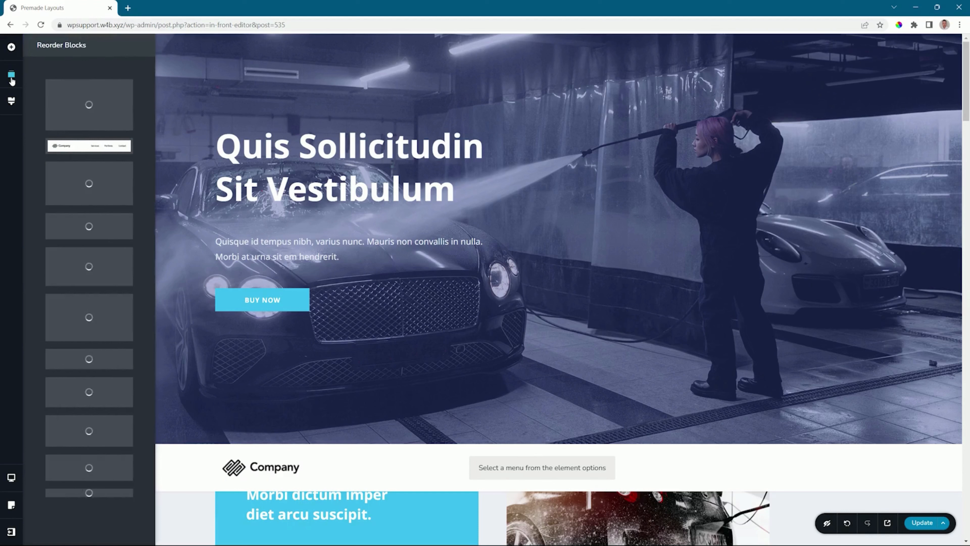
{"action": "left_click_drag", "start_coordinate": [78, 145], "coordinate": [81, 92]}
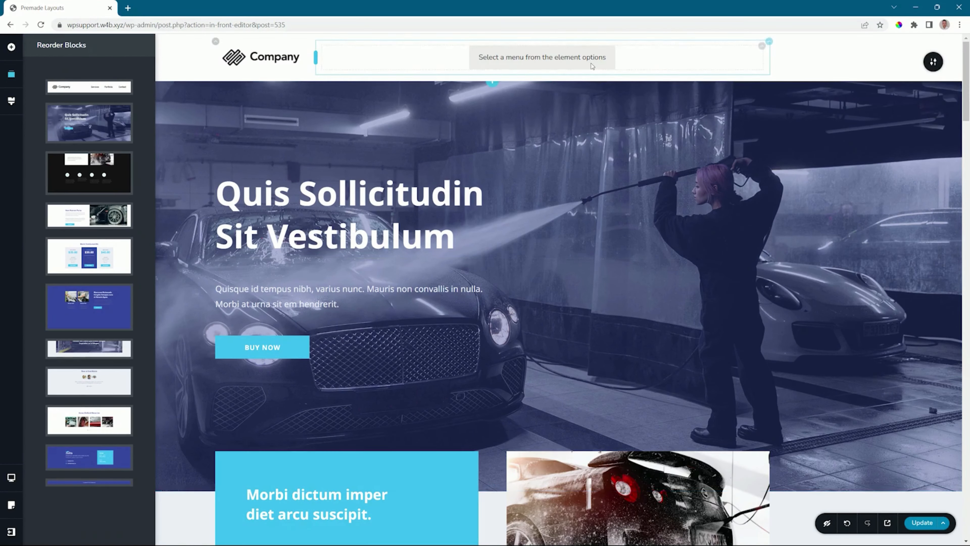
{"action": "left_click", "coordinate": [591, 66]}
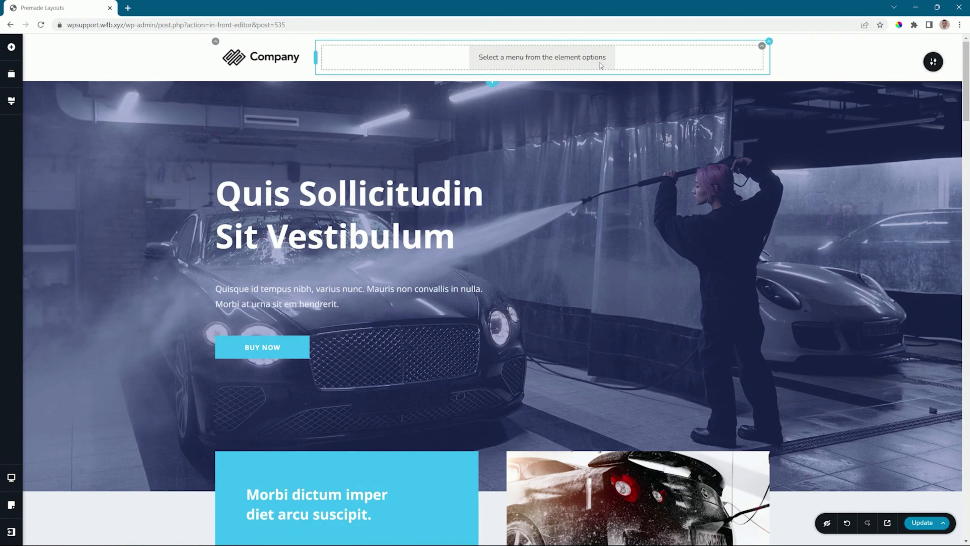
Assign the Main Menu to the header's menu element and align it to the right.
{"action": "mouse_move", "coordinate": [762, 46]}
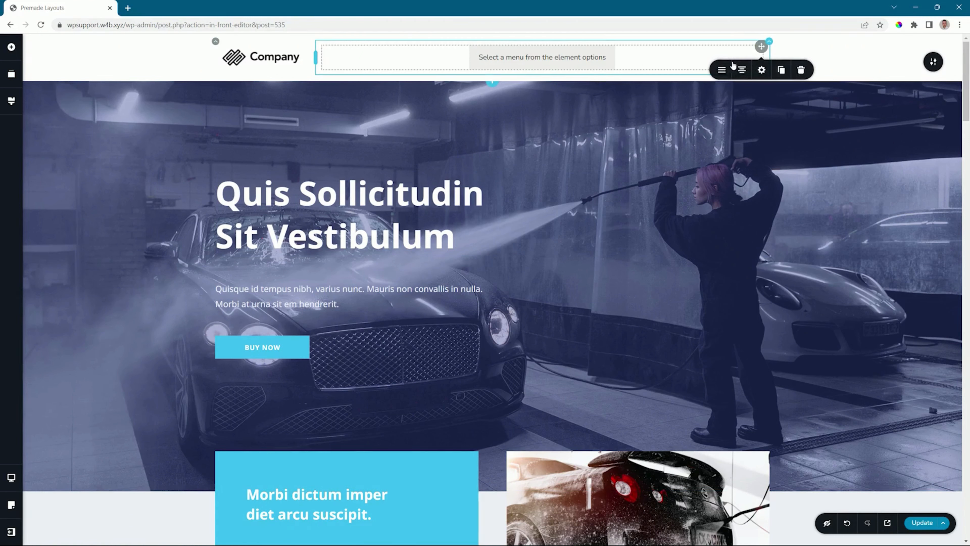
{"action": "left_click", "coordinate": [721, 71]}
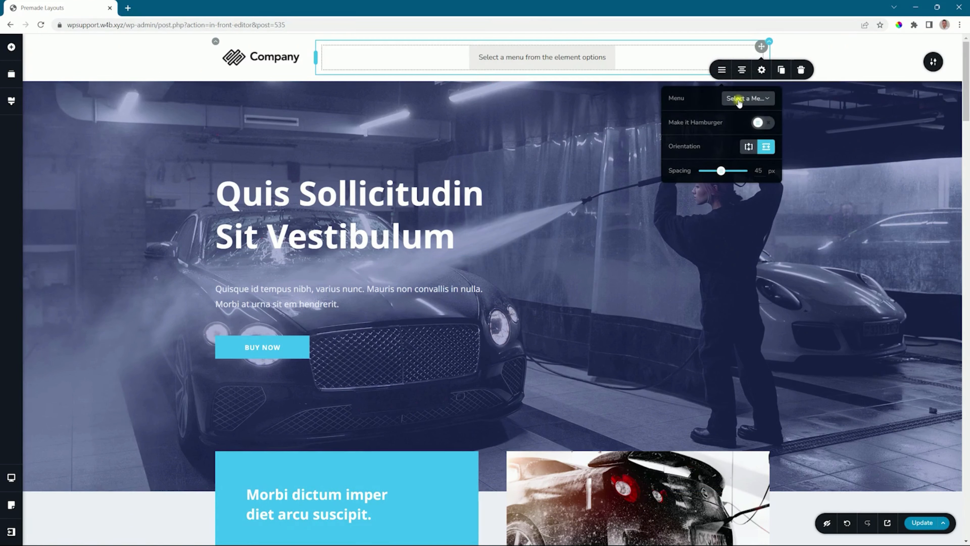
{"action": "left_click", "coordinate": [739, 99]}
{"action": "left_click", "coordinate": [741, 128]}
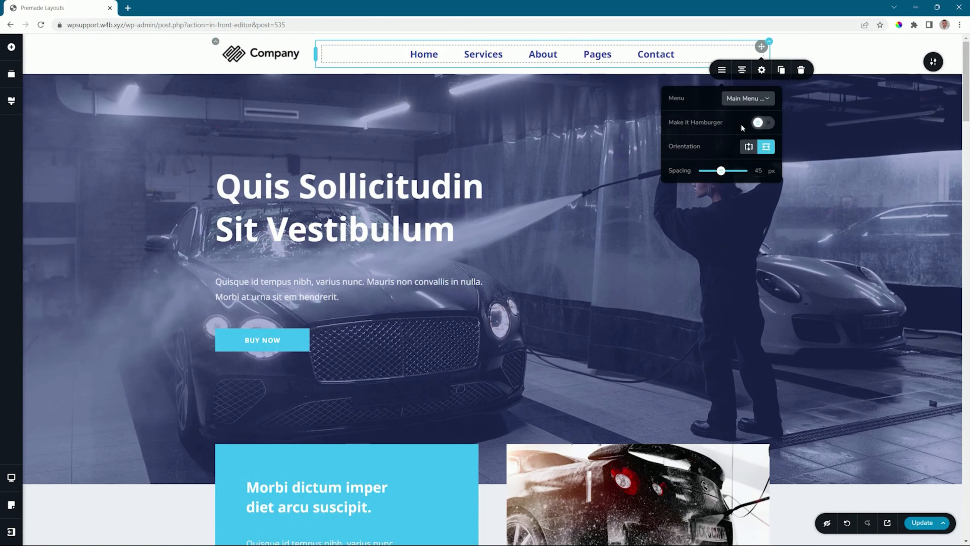
{"action": "left_click", "coordinate": [740, 72]}
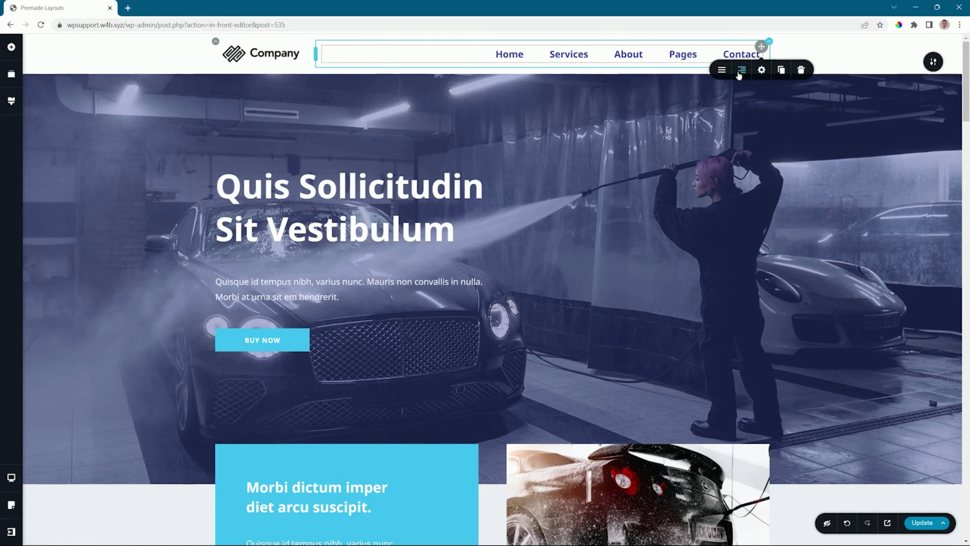
Check the header's type, and assign the Main Menu to the sticky header shown further down the page.
{"action": "left_click", "coordinate": [933, 64]}
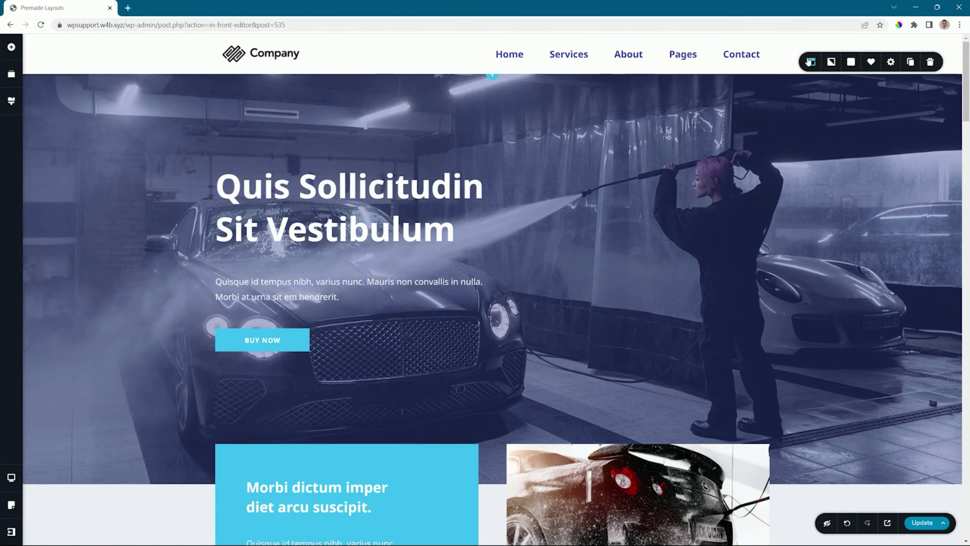
{"action": "left_click", "coordinate": [810, 62]}
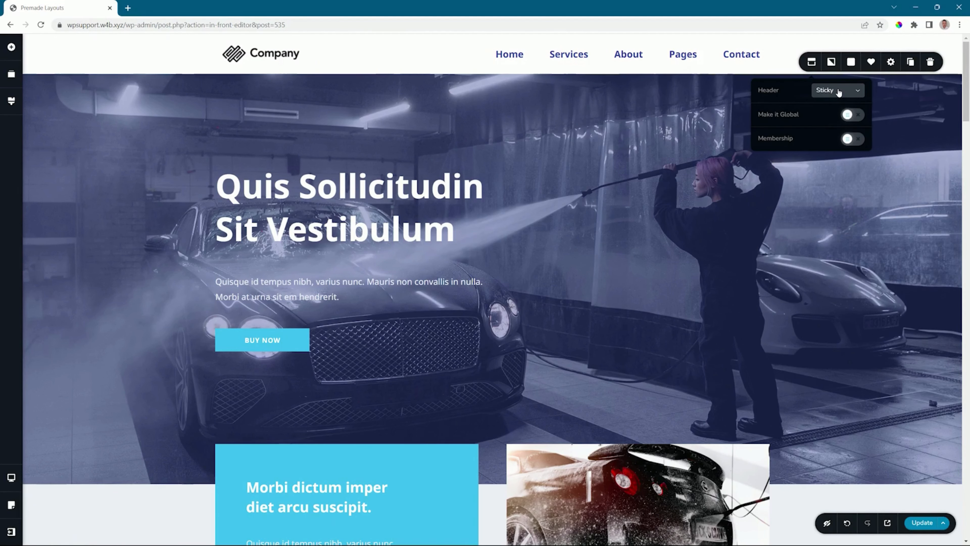
{"action": "scroll", "coordinate": [705, 110], "scroll_direction": "down", "scroll_amount": 10}
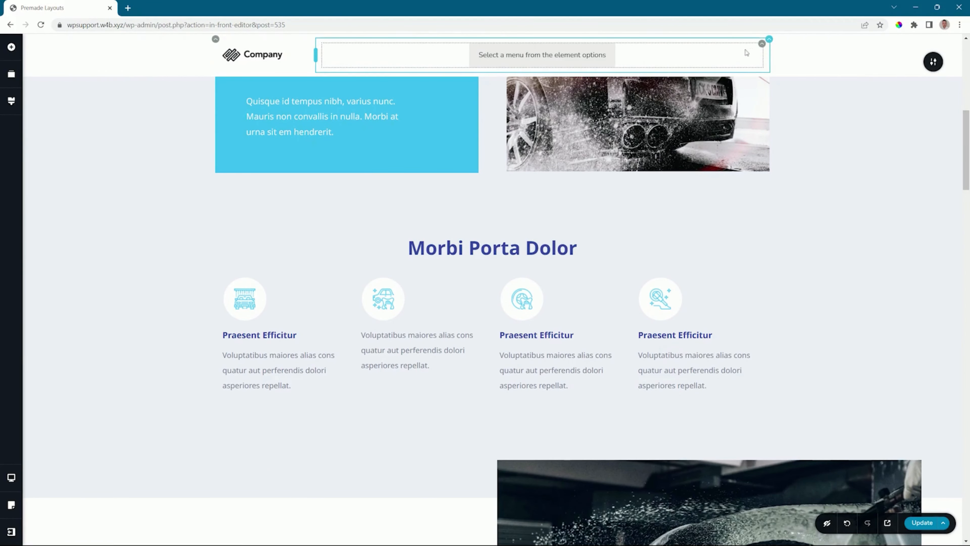
{"action": "mouse_move", "coordinate": [762, 44]}
{"action": "left_click", "coordinate": [722, 67]}
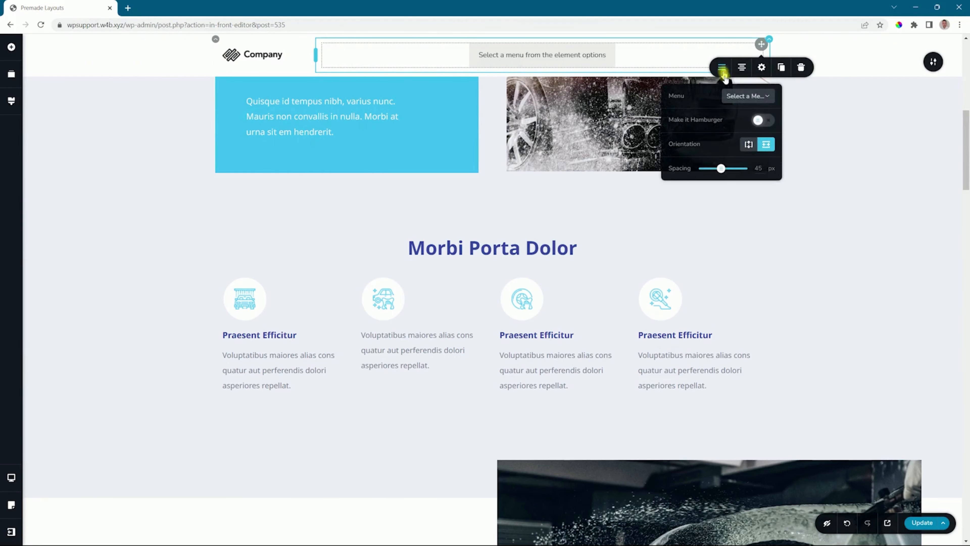
{"action": "left_click", "coordinate": [735, 98]}
{"action": "left_click", "coordinate": [731, 127]}
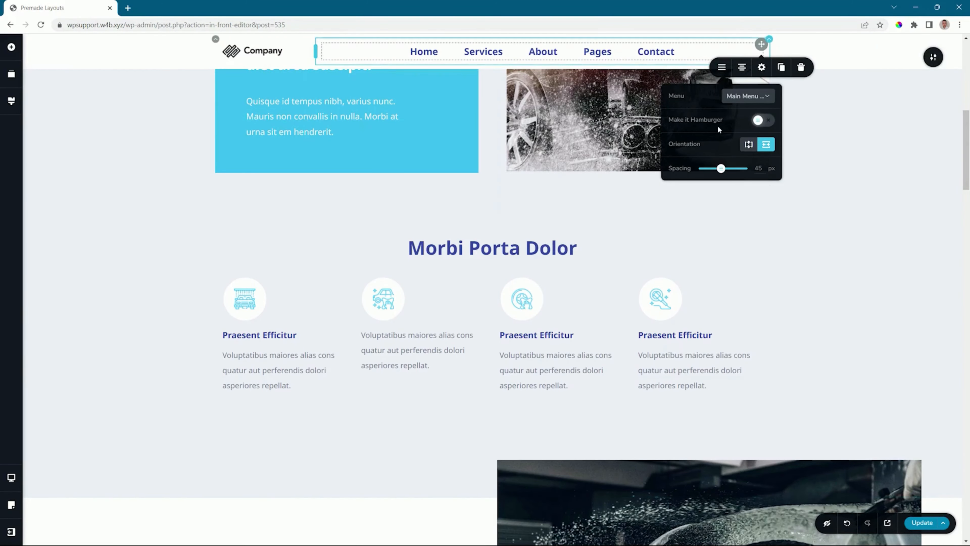
Preview the sticky header, set the header type to Fixed, and check how it behaves while moving through the page.
{"action": "scroll", "coordinate": [719, 128], "scroll_direction": "up", "scroll_amount": 10}
{"action": "scroll", "coordinate": [718, 126], "scroll_direction": "down", "scroll_amount": 3}
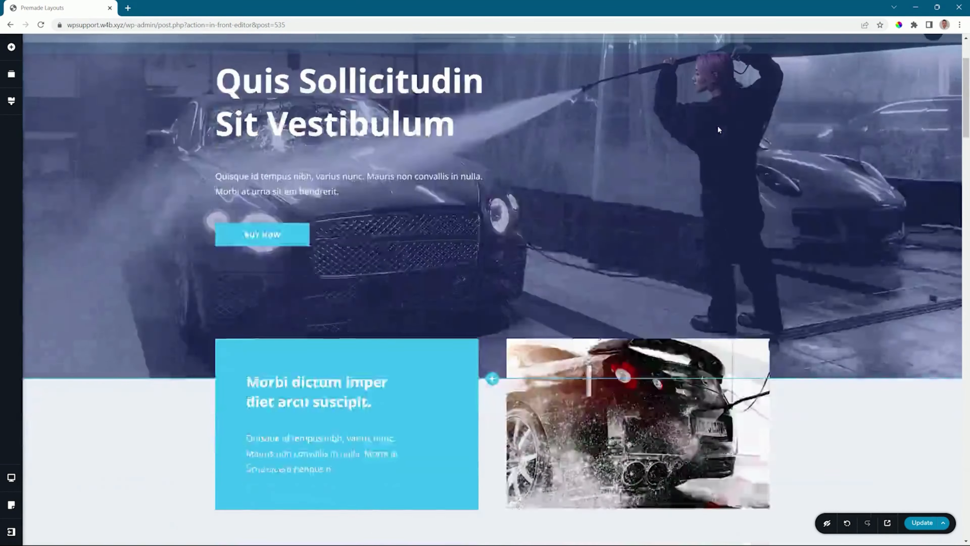
{"action": "scroll", "coordinate": [913, 153], "scroll_direction": "up", "scroll_amount": 3}
{"action": "left_click", "coordinate": [934, 62]}
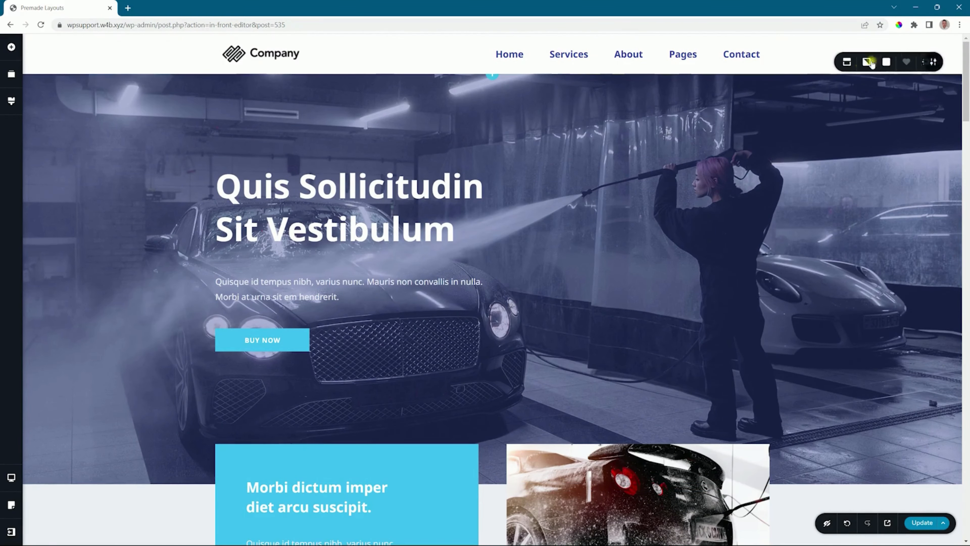
{"action": "left_click", "coordinate": [811, 61]}
{"action": "left_click", "coordinate": [836, 96]}
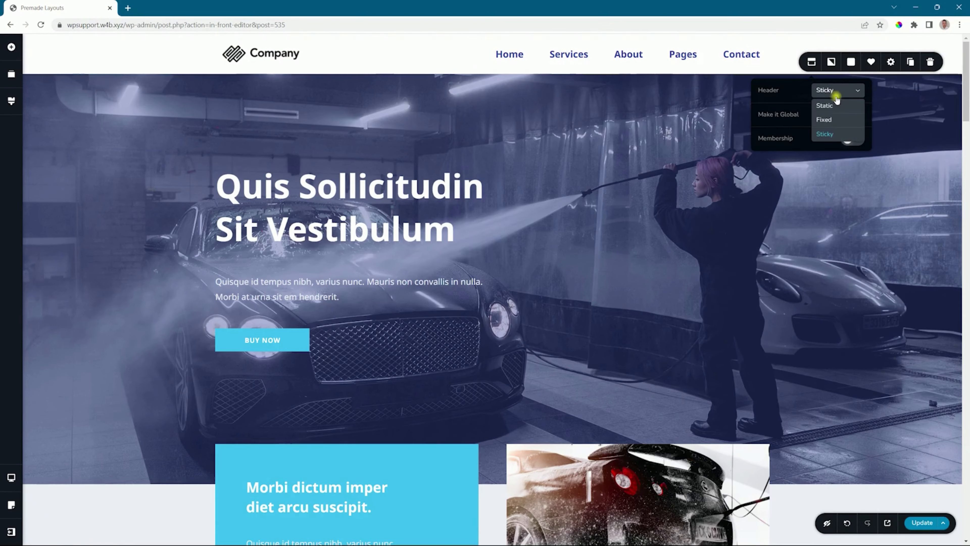
{"action": "left_click", "coordinate": [824, 120]}
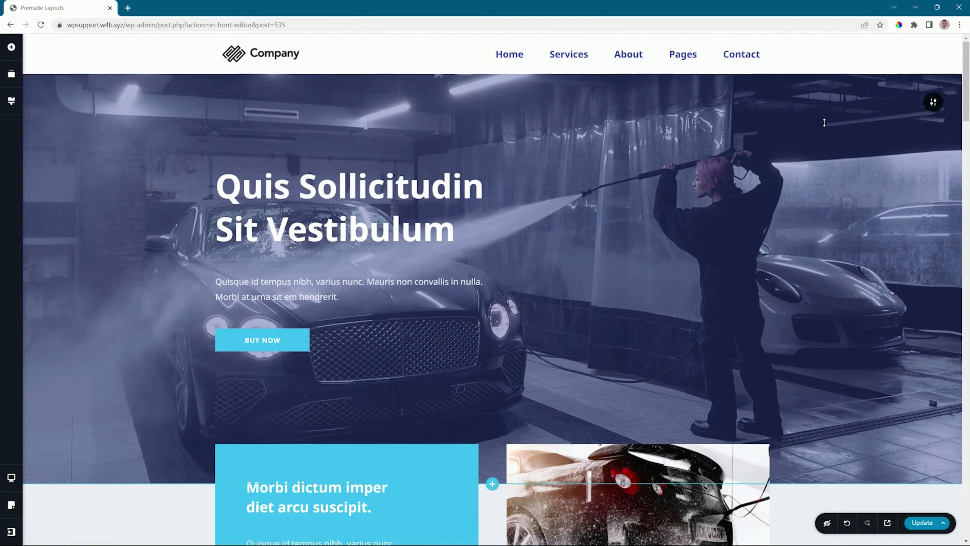
{"action": "scroll", "coordinate": [825, 122], "scroll_direction": "down", "scroll_amount": 10}
{"action": "scroll", "coordinate": [824, 121], "scroll_direction": "down", "scroll_amount": 8}
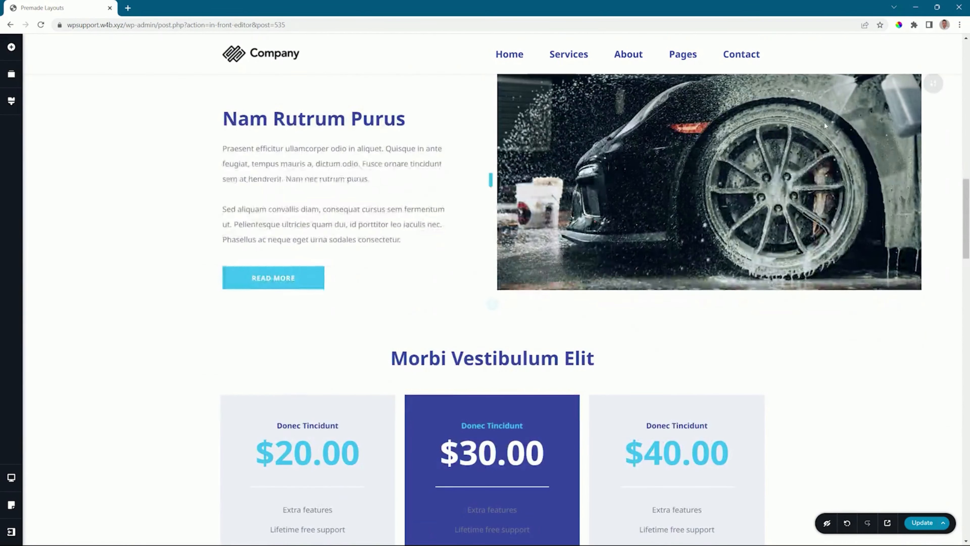
{"action": "scroll", "coordinate": [824, 122], "scroll_direction": "up", "scroll_amount": 3}
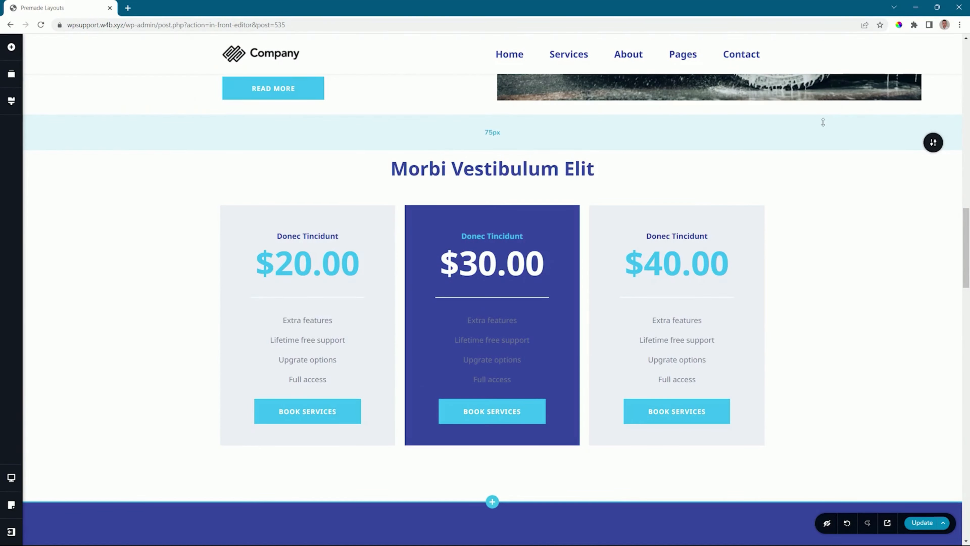
{"action": "scroll", "coordinate": [823, 122], "scroll_direction": "up", "scroll_amount": 15}
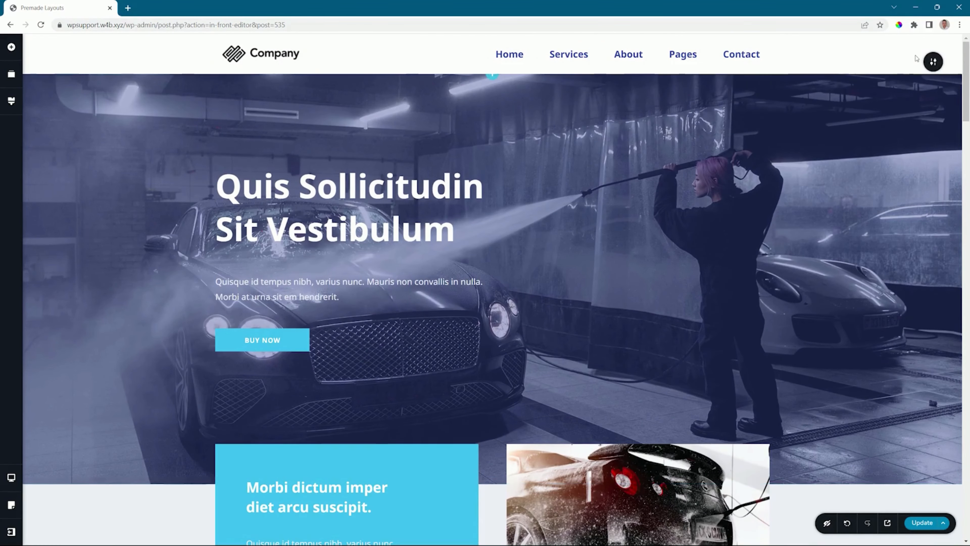
Set the header type to Static and check its behaviour further down the page.
{"action": "mouse_move", "coordinate": [933, 62]}
{"action": "left_click", "coordinate": [811, 62]}
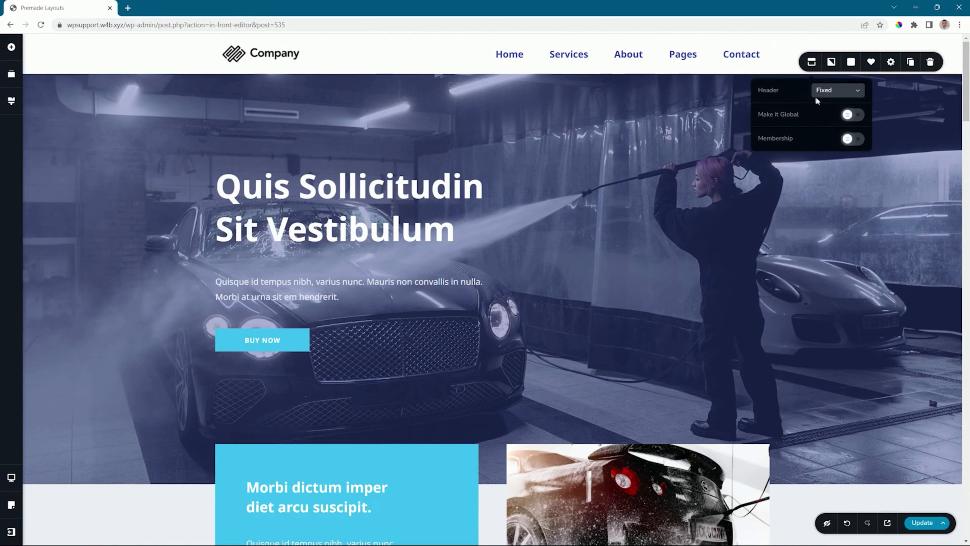
{"action": "left_click", "coordinate": [826, 91]}
{"action": "left_click", "coordinate": [826, 110]}
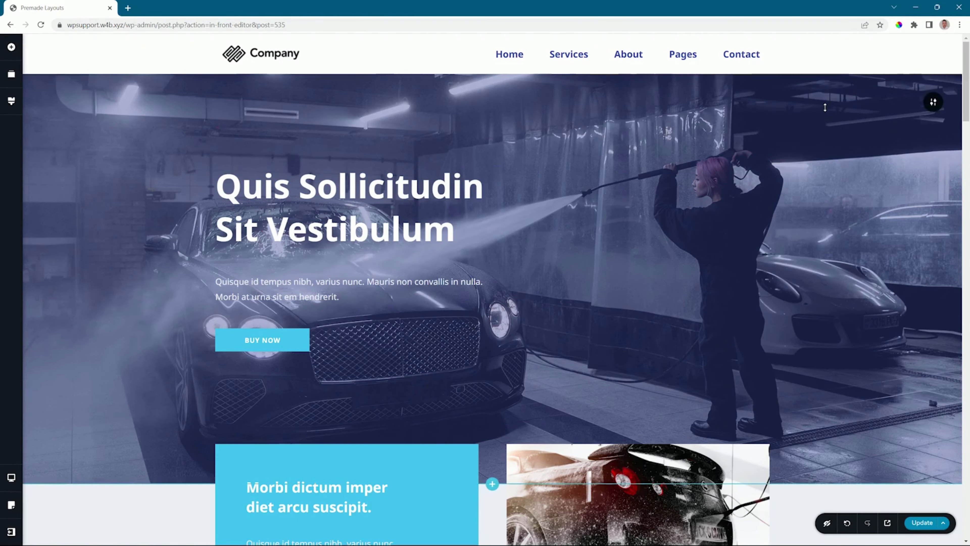
{"action": "scroll", "coordinate": [825, 108], "scroll_direction": "down", "scroll_amount": 20}
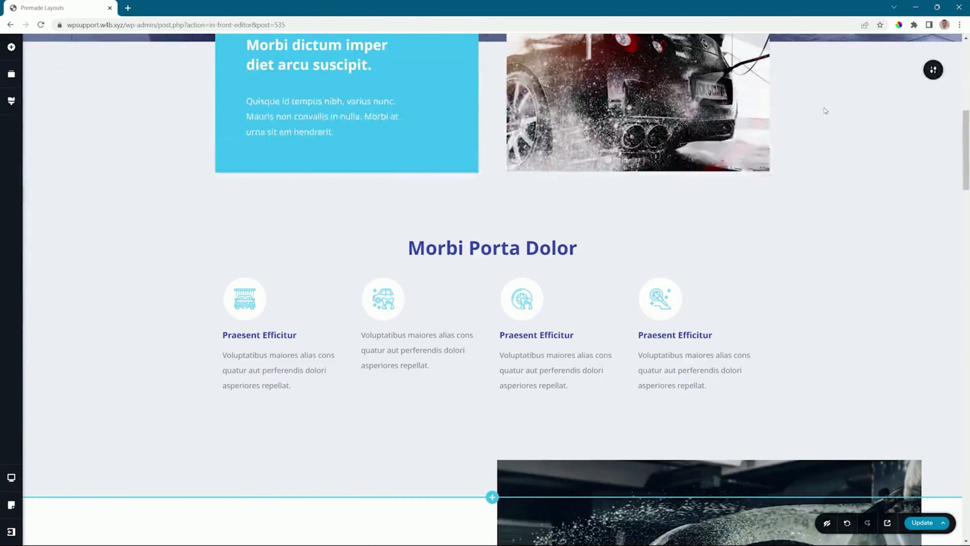
Set the type of the header at the start of the page to Fixed and make that header block global.
{"action": "scroll", "coordinate": [822, 107], "scroll_direction": "up", "scroll_amount": 15}
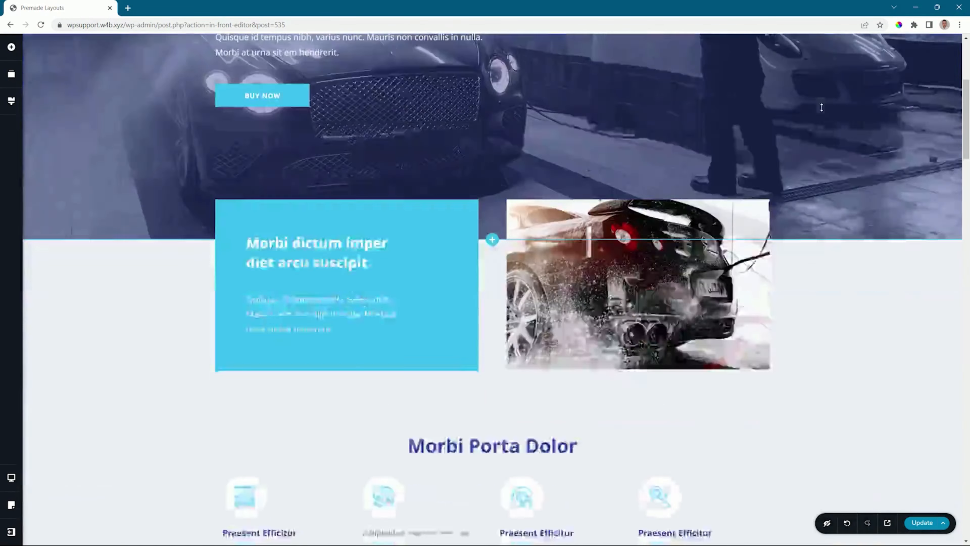
{"action": "scroll", "coordinate": [822, 108], "scroll_direction": "up", "scroll_amount": 6}
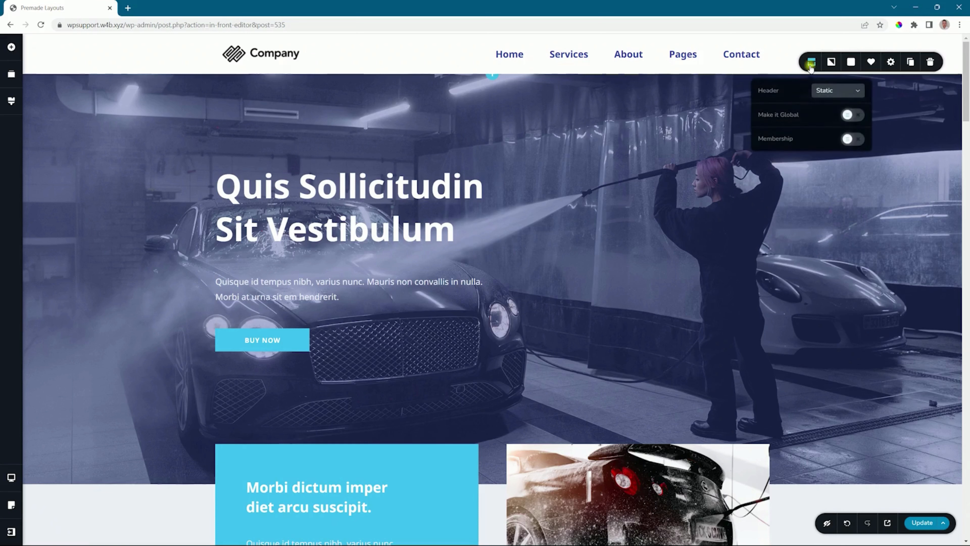
{"action": "left_click", "coordinate": [811, 62]}
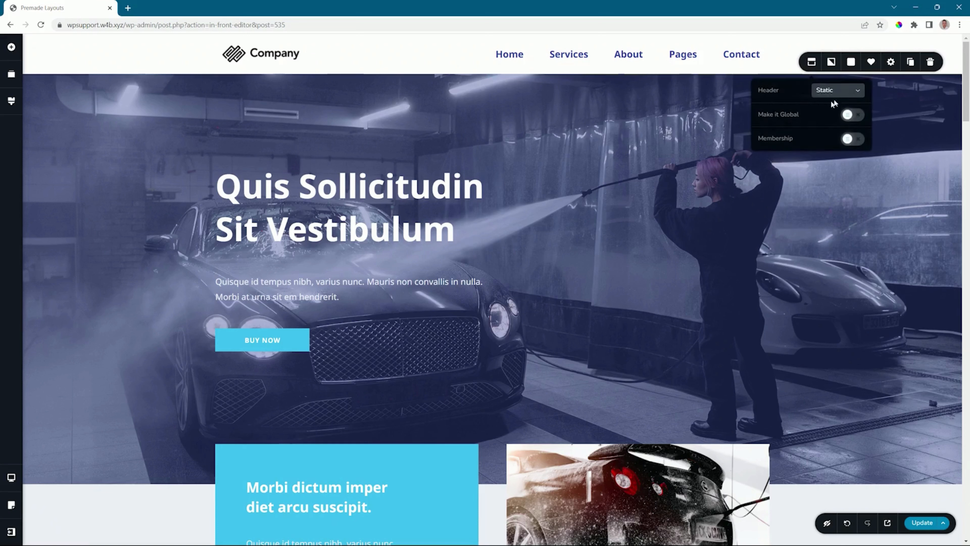
{"action": "left_click", "coordinate": [849, 94]}
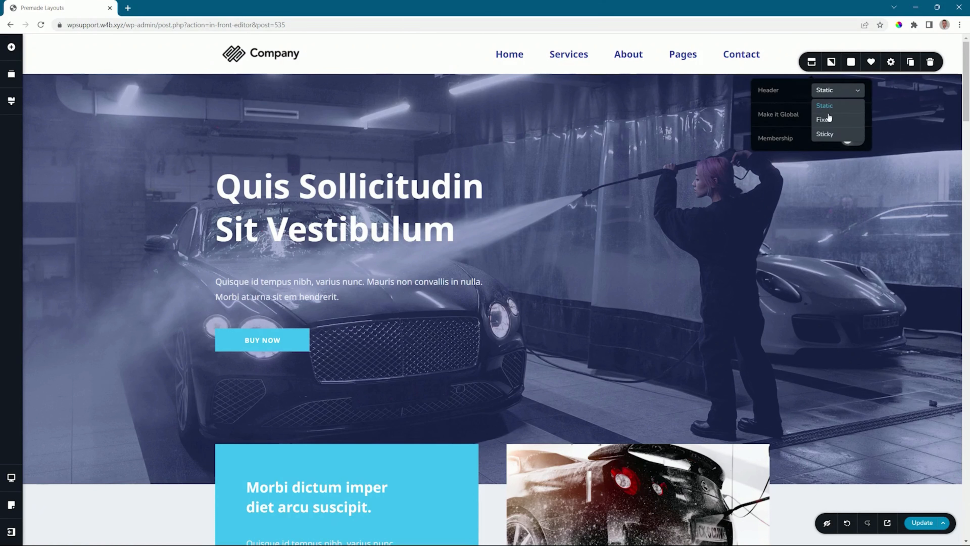
{"action": "left_click", "coordinate": [829, 119]}
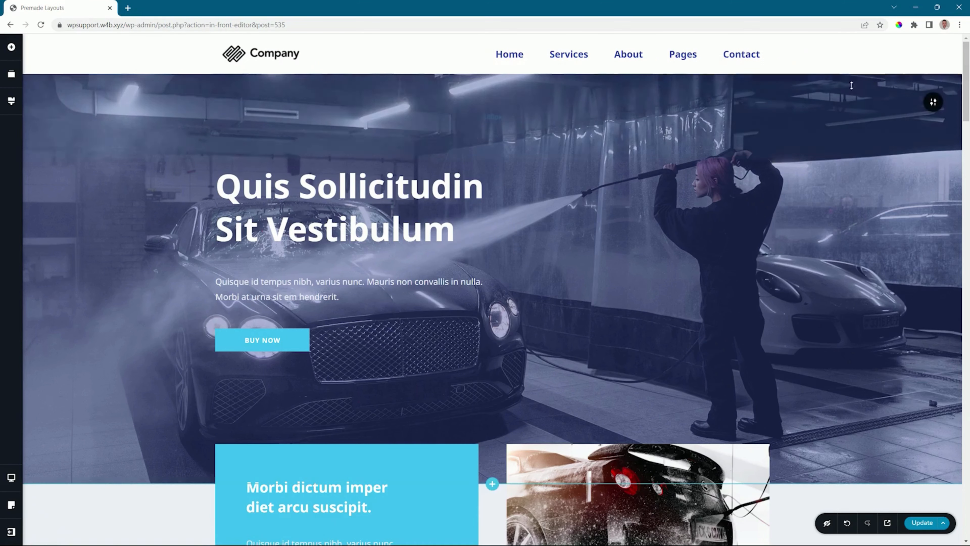
{"action": "left_click", "coordinate": [836, 60]}
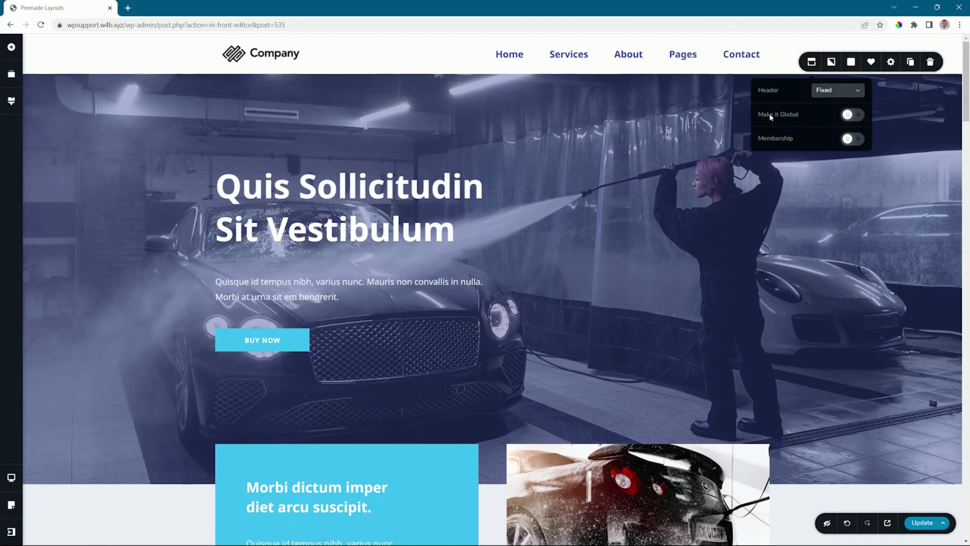
{"action": "left_click", "coordinate": [855, 116]}
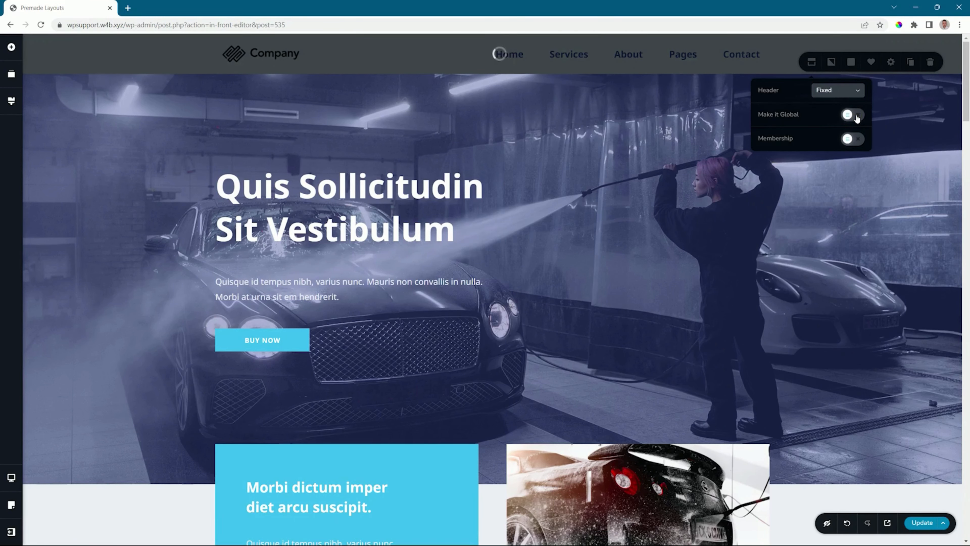